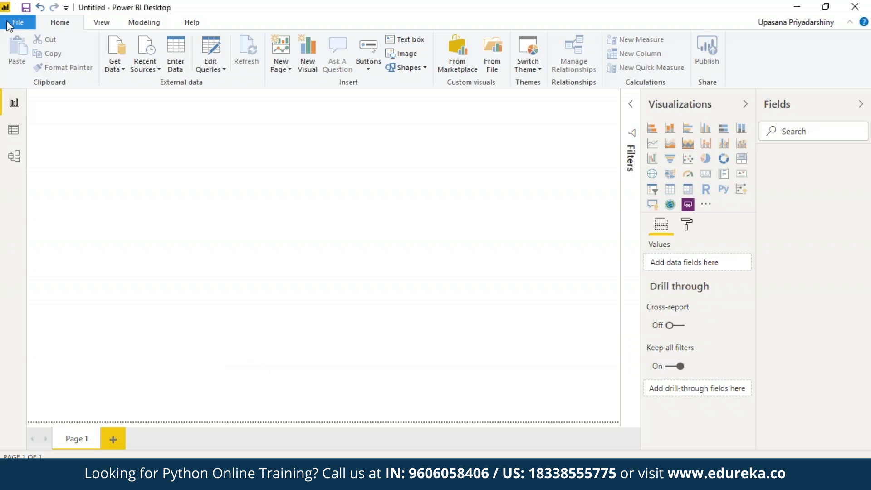
- In the global Python scripting options, choose the detected Python38-32 installation as the Python home directory
{"action": "mouse_move", "coordinate": [47, 302]}
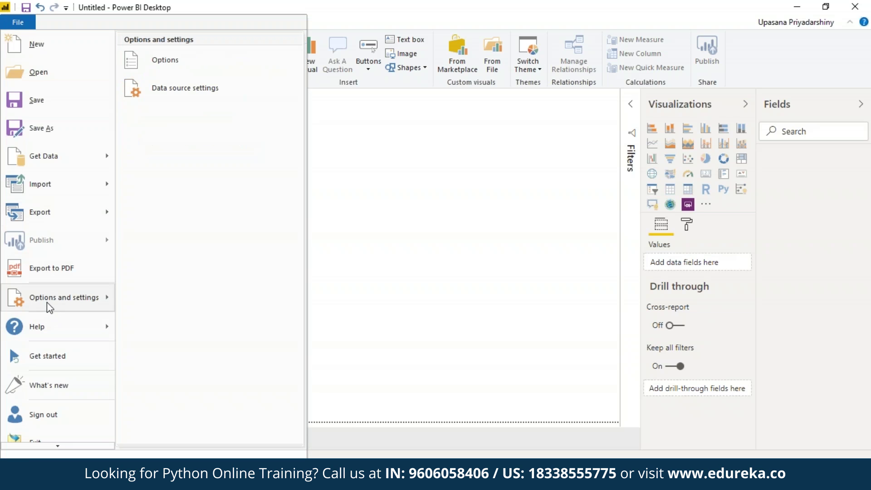
{"action": "left_click", "coordinate": [209, 60]}
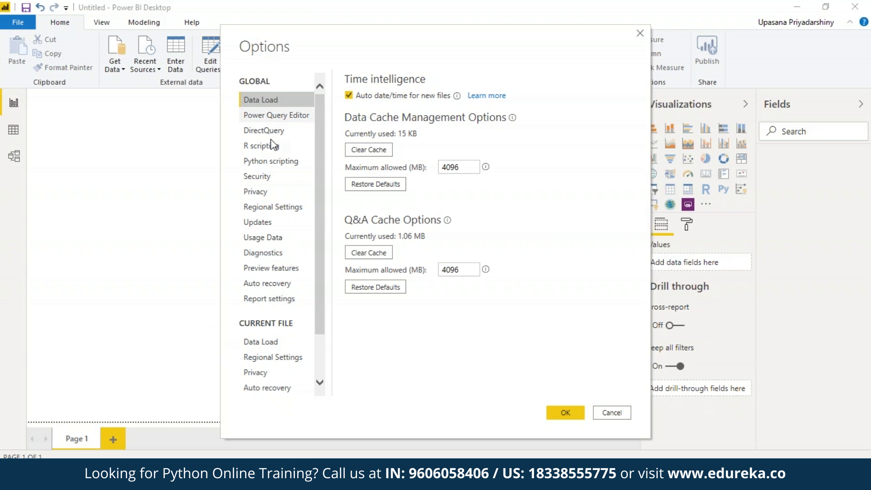
{"action": "left_click", "coordinate": [285, 163]}
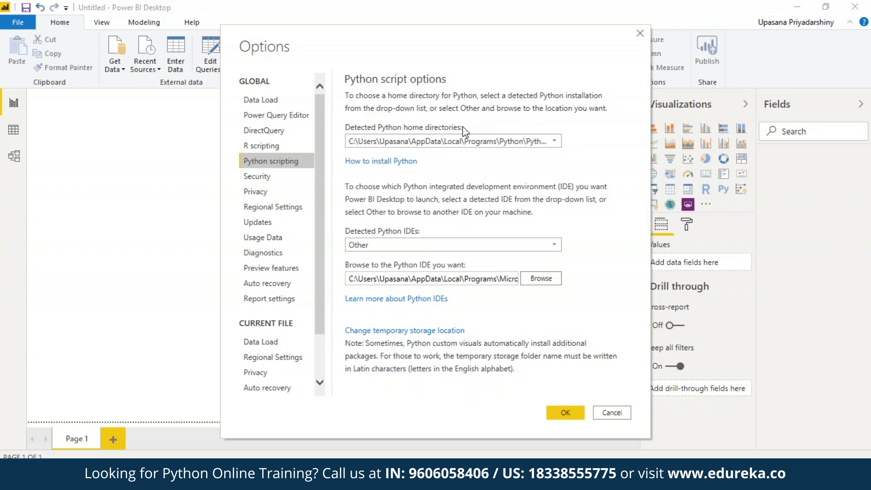
{"action": "left_click", "coordinate": [554, 148]}
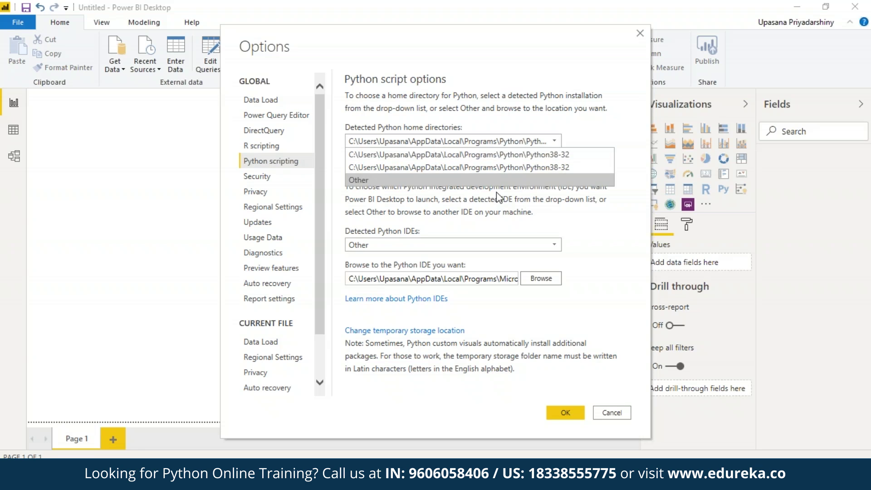
{"action": "left_click", "coordinate": [555, 155]}
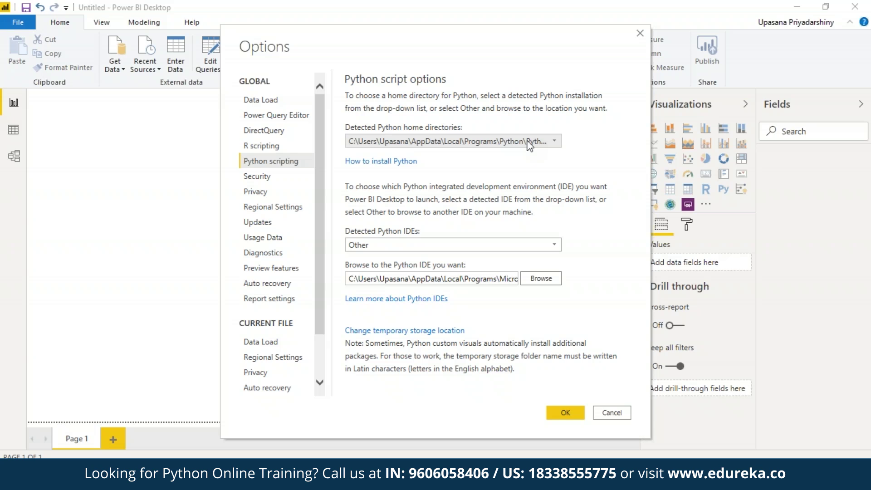
- Set the detected Python IDE to Other and accept the Python script options
{"action": "left_click", "coordinate": [557, 247]}
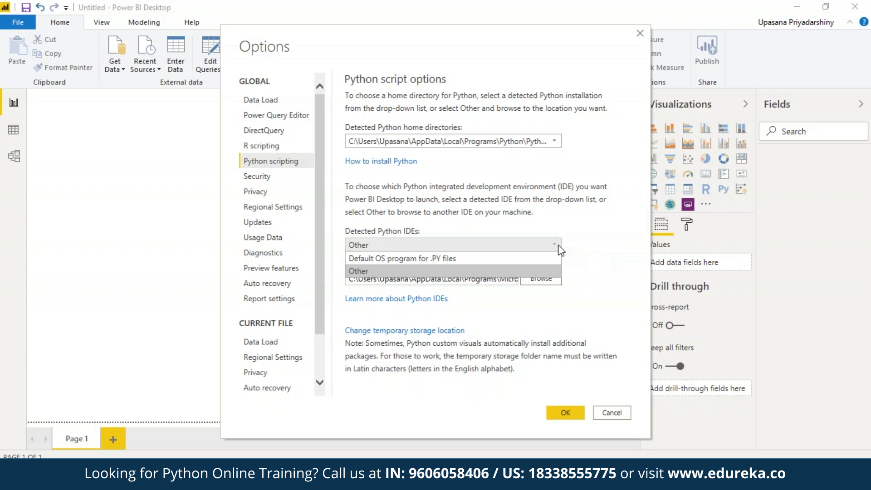
{"action": "left_click", "coordinate": [549, 271]}
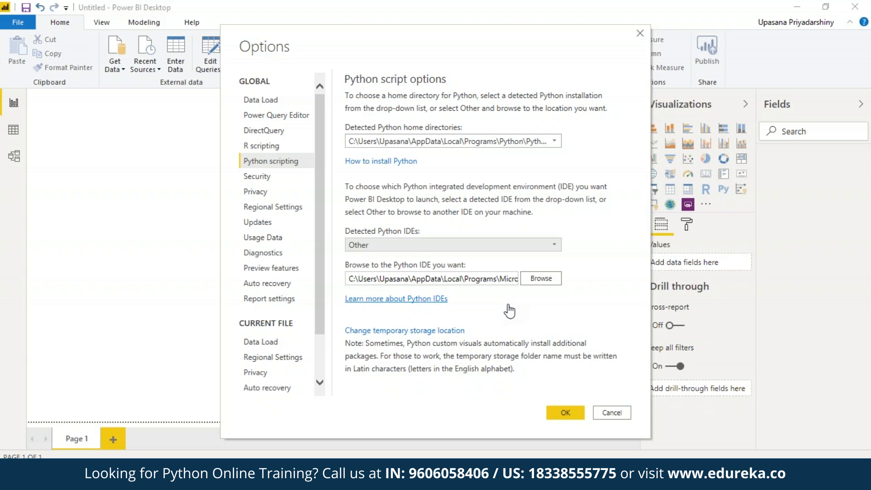
{"action": "left_click", "coordinate": [563, 412]}
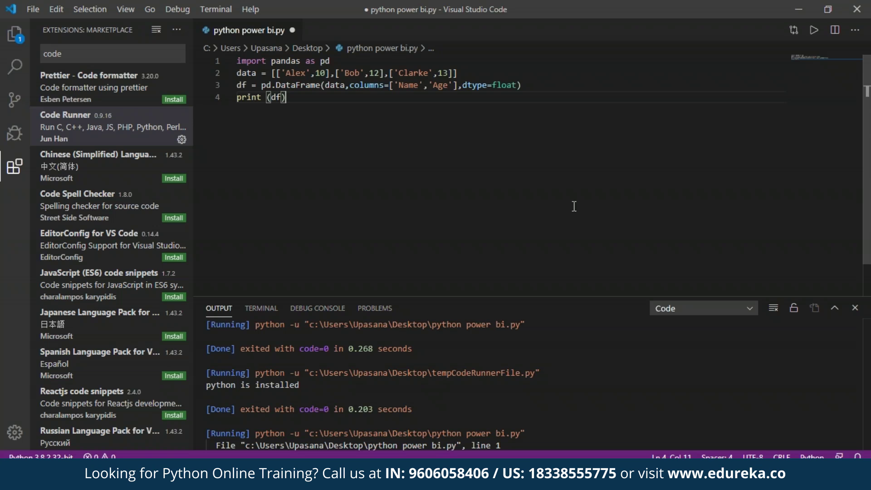
- Switch to Visual Studio Code, run the pandas script python power bi.py, and select its printed DataFrame and complete code
{"action": "key", "text": "ctrl+alt+n"}
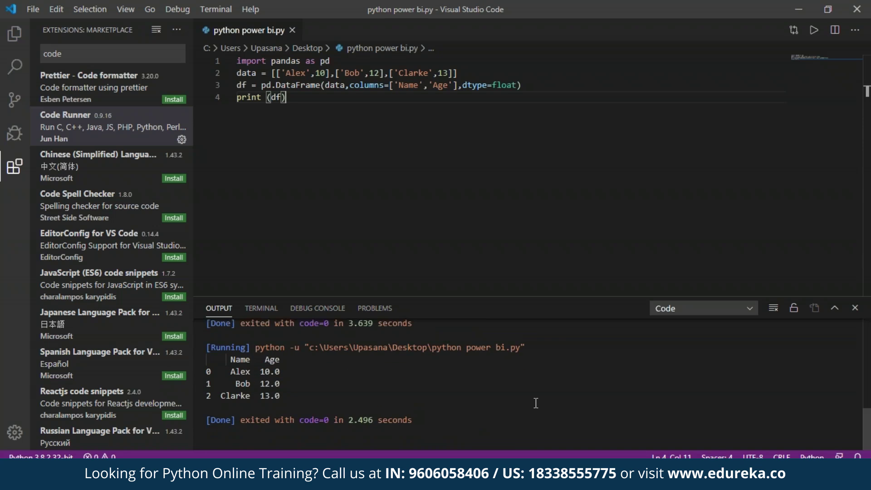
{"action": "left_click_drag", "start_coordinate": [207, 356], "coordinate": [305, 400]}
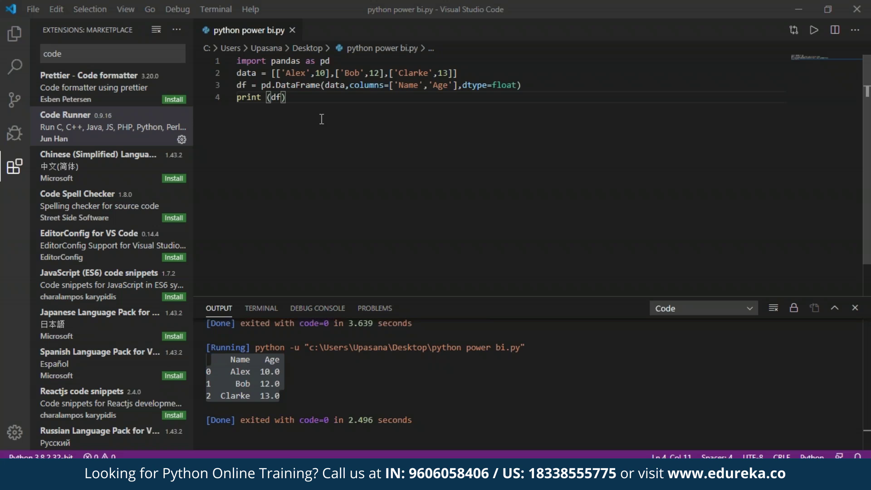
{"action": "triple_click", "coordinate": [250, 85]}
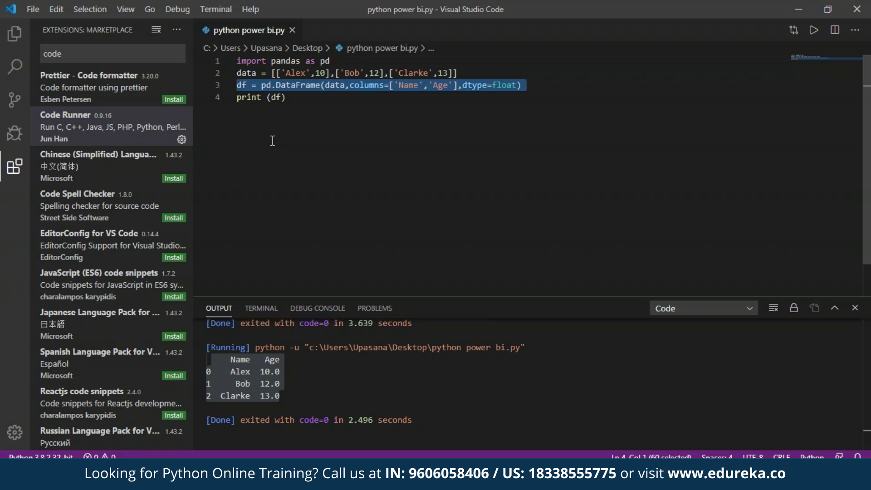
{"action": "left_click_drag", "start_coordinate": [236, 60], "coordinate": [286, 97]}
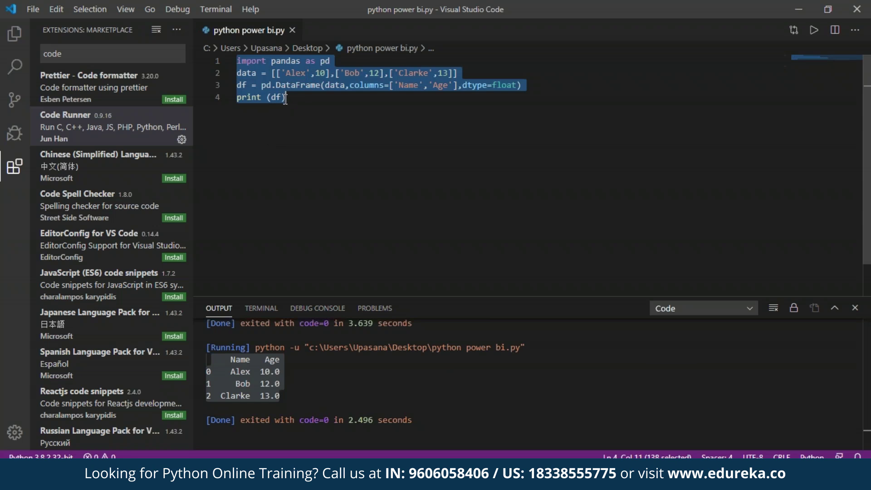
{"action": "left_click", "coordinate": [309, 126]}
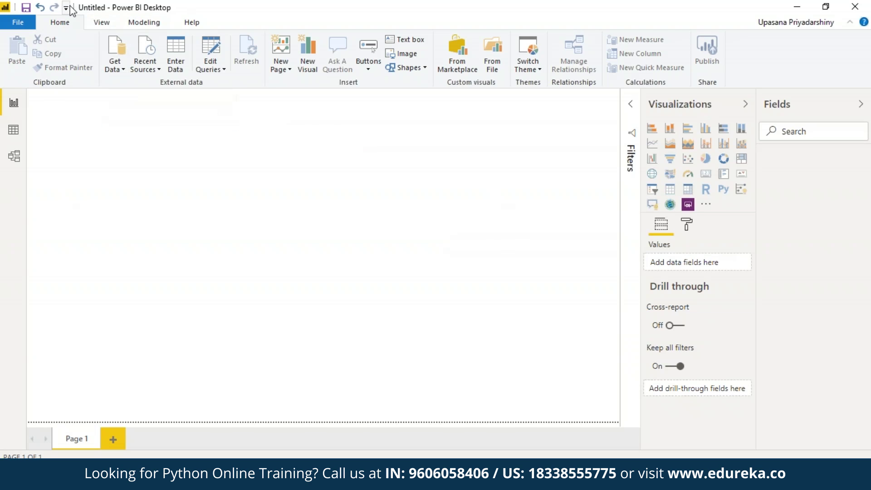
- In Power BI Desktop, import the df table from a Python script source that builds a three-row pandas DataFrame with Name and Age columns
{"action": "left_click", "coordinate": [114, 50]}
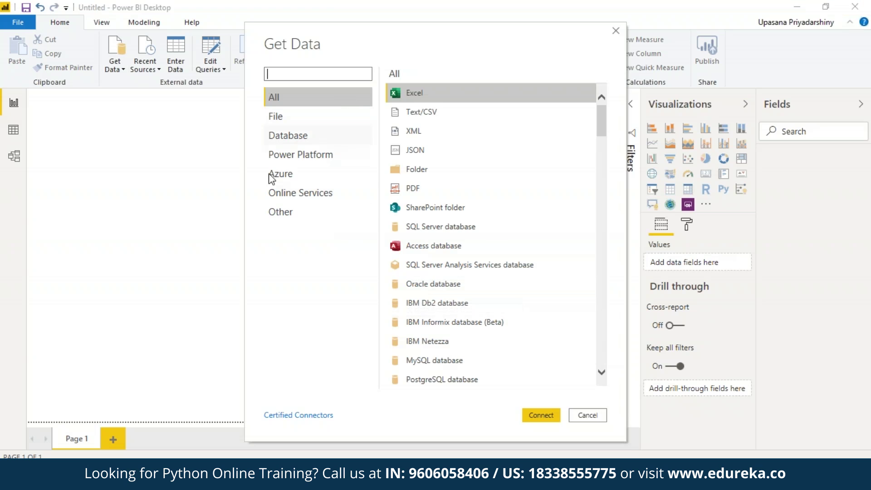
{"action": "left_click", "coordinate": [272, 211]}
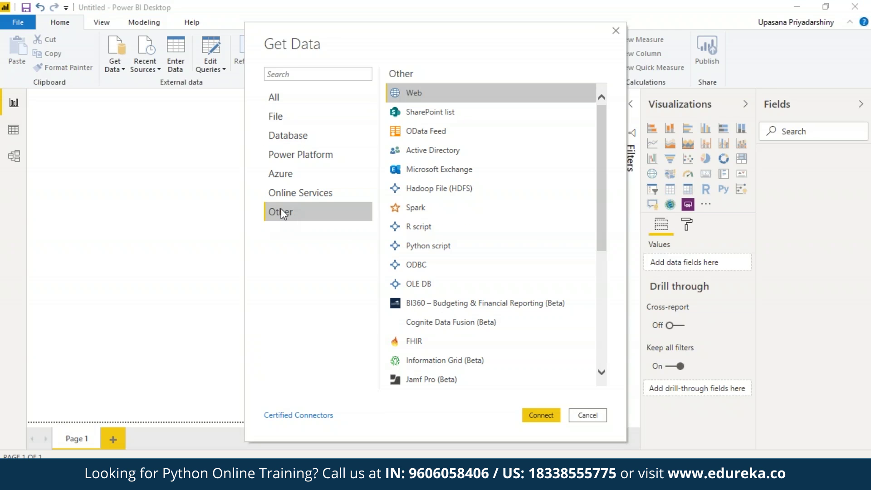
{"action": "left_click", "coordinate": [429, 245]}
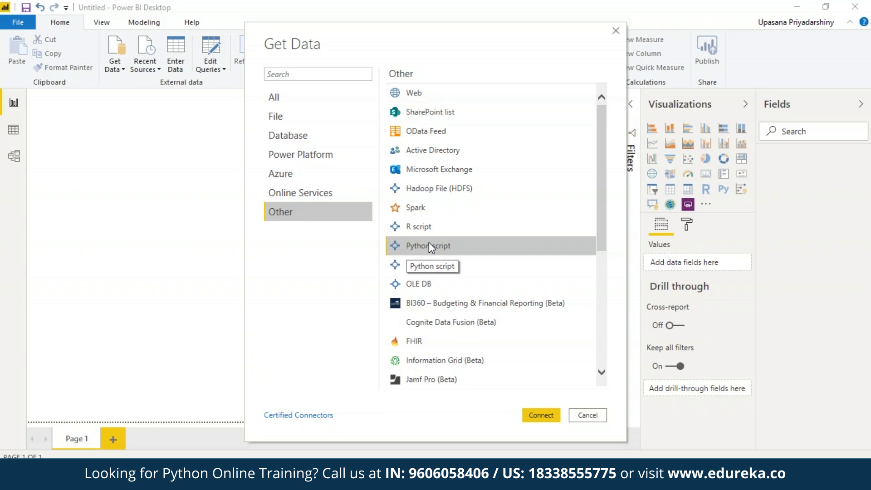
{"action": "left_click", "coordinate": [541, 415]}
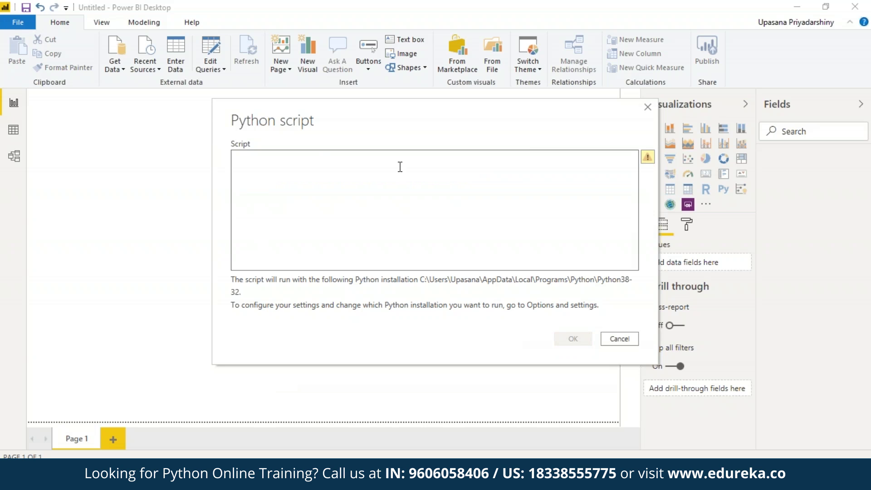
{"action": "type", "text": "import pandas as pd data = [['Alex',10],['Bob',12],['Clarke',13]] df = pd.DataFrame(data,columns=['Name','Age'],dtype=float) print (df)"}
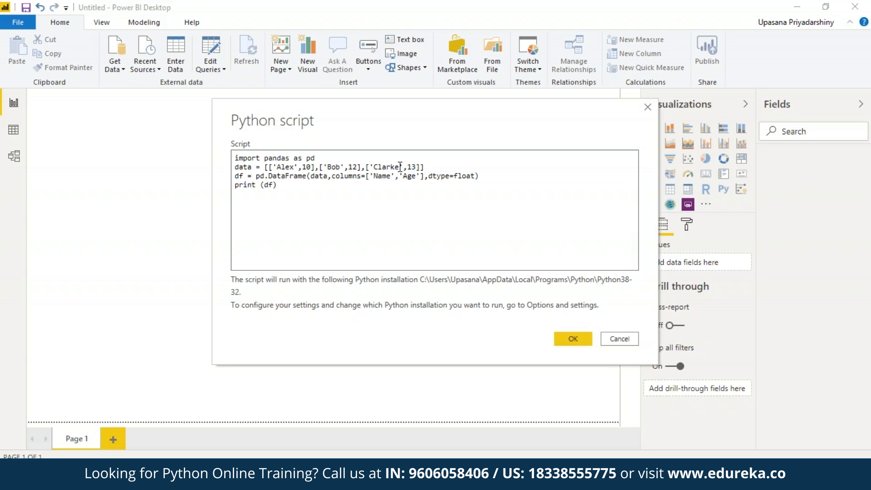
{"action": "left_click", "coordinate": [573, 340]}
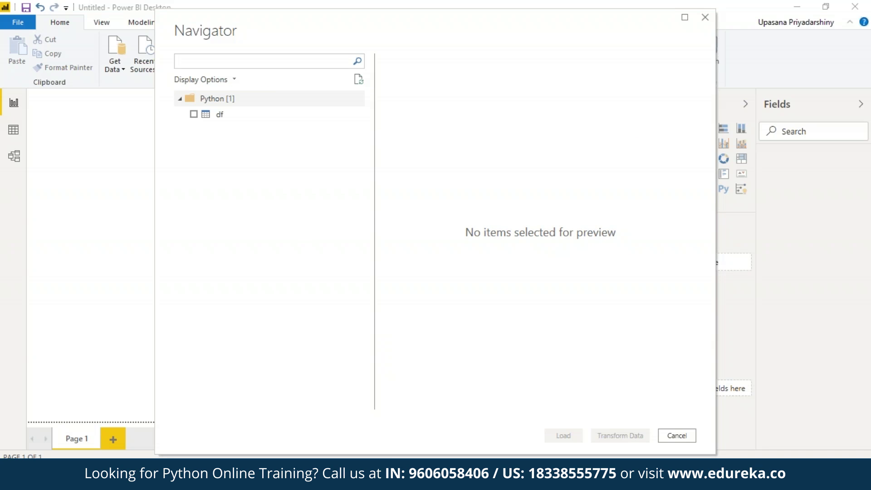
{"action": "left_click", "coordinate": [194, 114]}
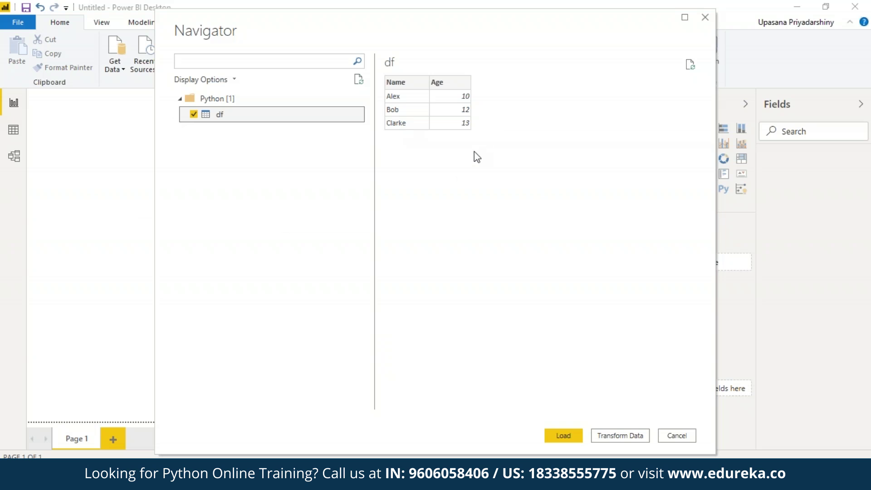
{"action": "left_click", "coordinate": [565, 438]}
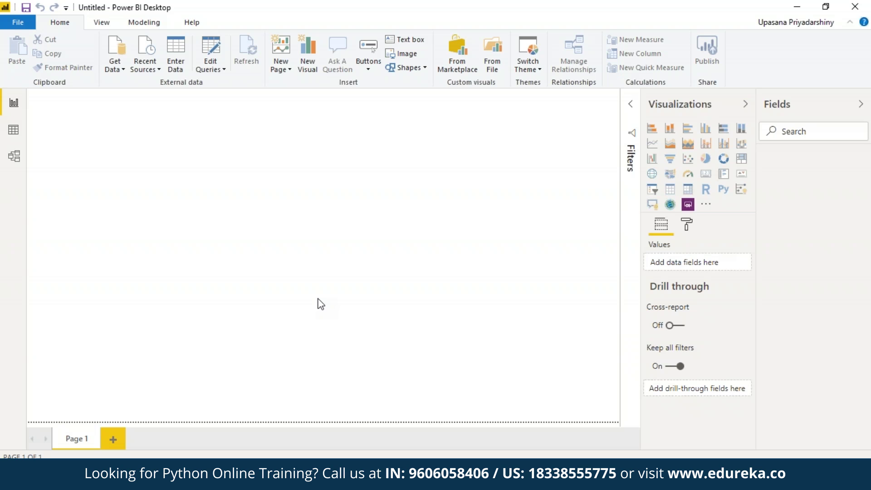
- Import df from a Python script defining Fname, Age, Weight, Gender, State, Children and Pets columns, and open it for data transformation
{"action": "left_click", "coordinate": [119, 45]}
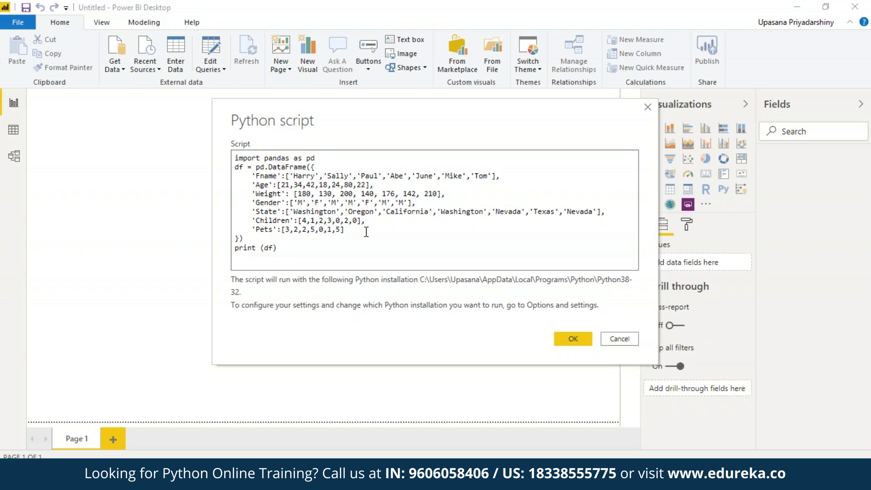
{"action": "left_click", "coordinate": [574, 341]}
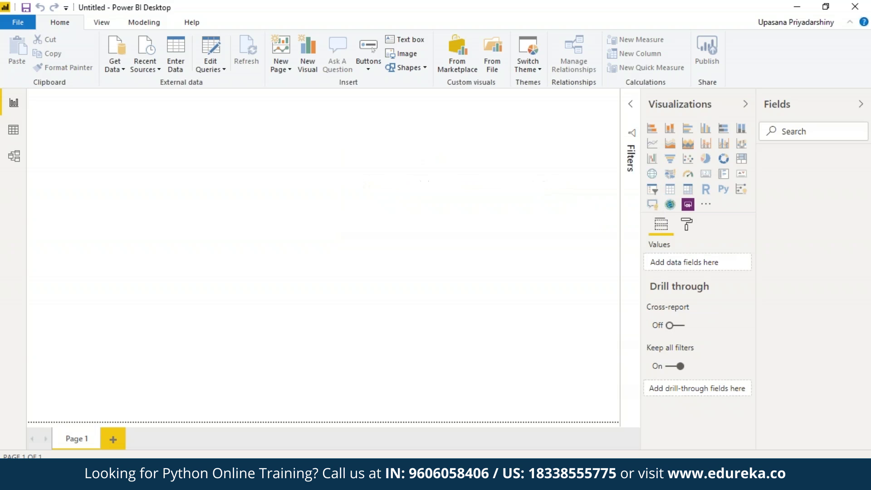
{"action": "left_click", "coordinate": [194, 114]}
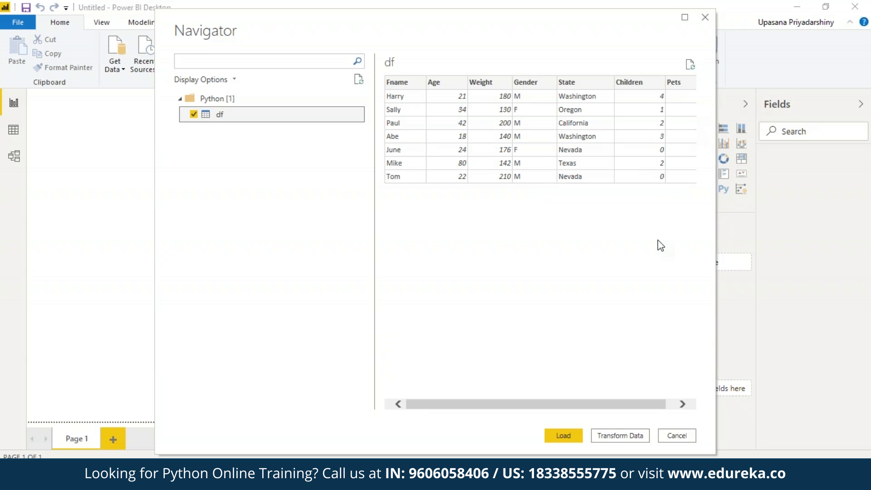
{"action": "left_click", "coordinate": [626, 436]}
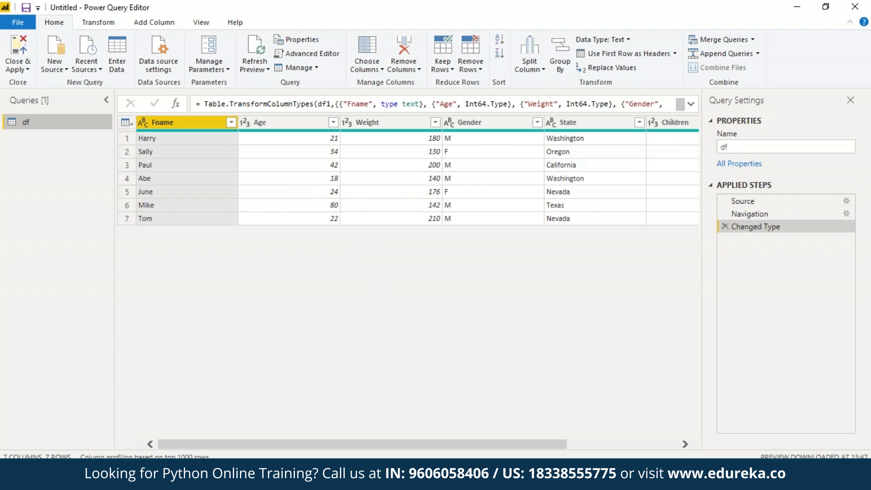
- Review the end of the Changed Type formula and apply the df query to the report
{"action": "left_click", "coordinate": [669, 104]}
{"action": "key", "text": "End"}
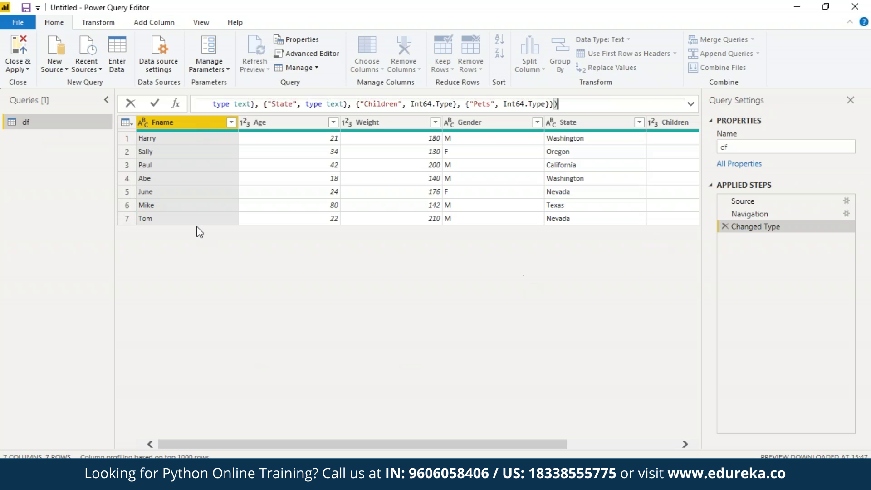
{"action": "left_click", "coordinate": [17, 52]}
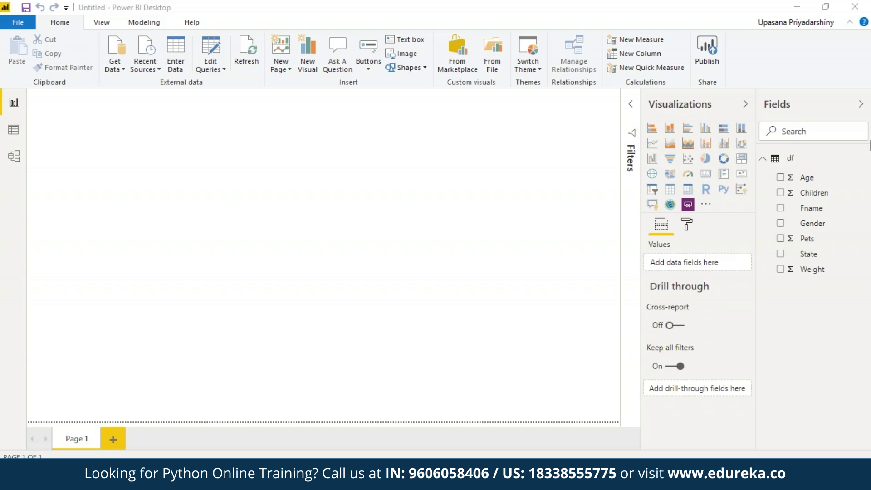
- Add a Python visual with script visuals enabled, using Age, Children, Fname, Gender, Pets, State and Weight as its values
{"action": "left_click", "coordinate": [724, 194]}
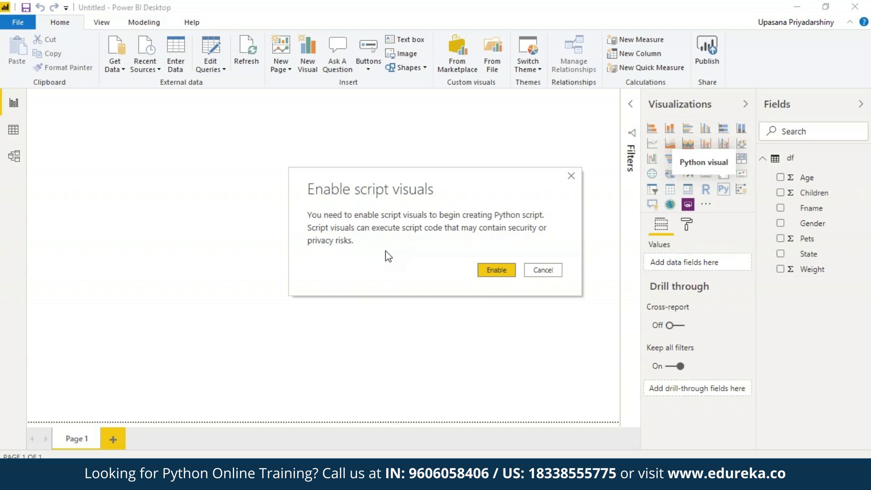
{"action": "left_click", "coordinate": [499, 270]}
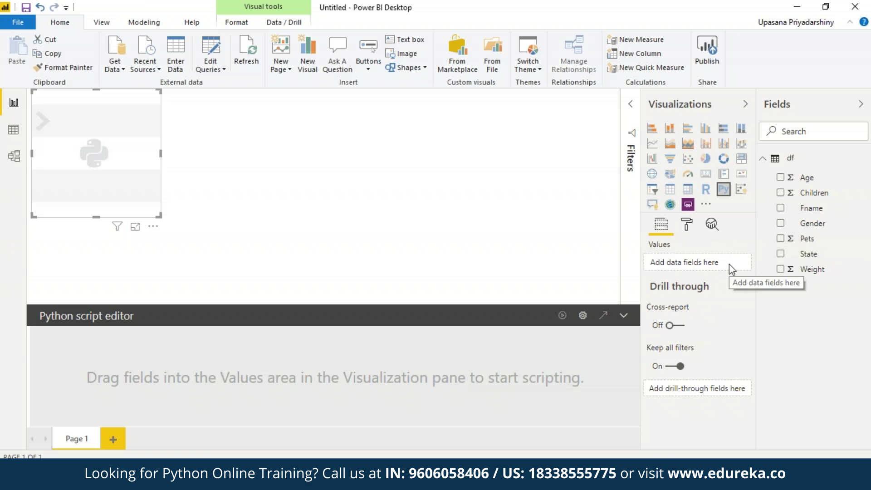
{"action": "left_click", "coordinate": [811, 177]}
{"action": "left_click_drag", "start_coordinate": [814, 193], "coordinate": [697, 279]}
{"action": "left_click_drag", "start_coordinate": [811, 208], "coordinate": [698, 293]}
{"action": "left_click_drag", "start_coordinate": [813, 223], "coordinate": [698, 309]}
{"action": "left_click_drag", "start_coordinate": [807, 238], "coordinate": [698, 325]}
{"action": "left_click_drag", "start_coordinate": [809, 254], "coordinate": [697, 341]}
{"action": "left_click_drag", "start_coordinate": [812, 269], "coordinate": [713, 352]}
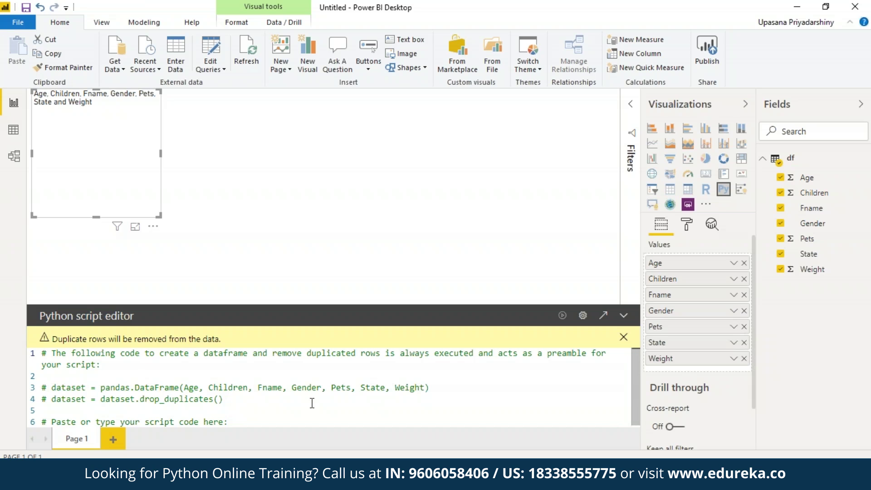
- Write and run a matplotlib script that plots dataset as a red scatter chart with x='Age' and y='Weight'
{"action": "scroll", "coordinate": [640, 402], "scroll_direction": "down", "scroll_amount": 1}
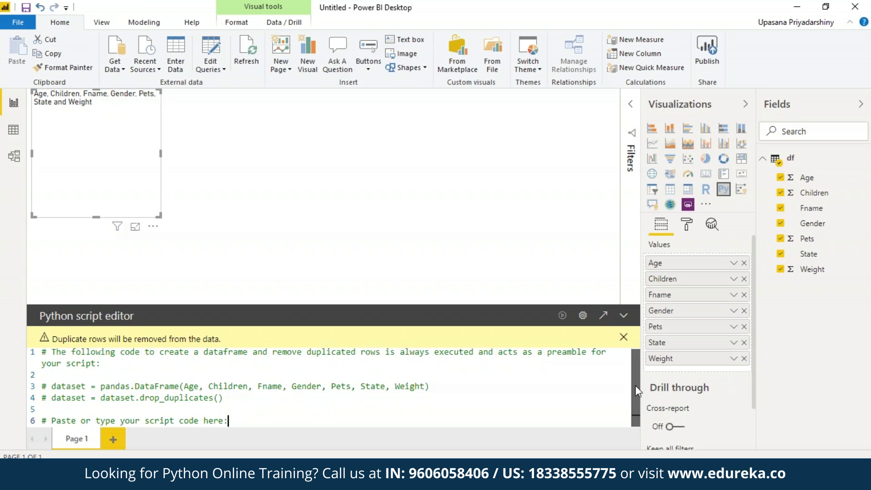
{"action": "scroll", "coordinate": [633, 404], "scroll_direction": "down", "scroll_amount": 1}
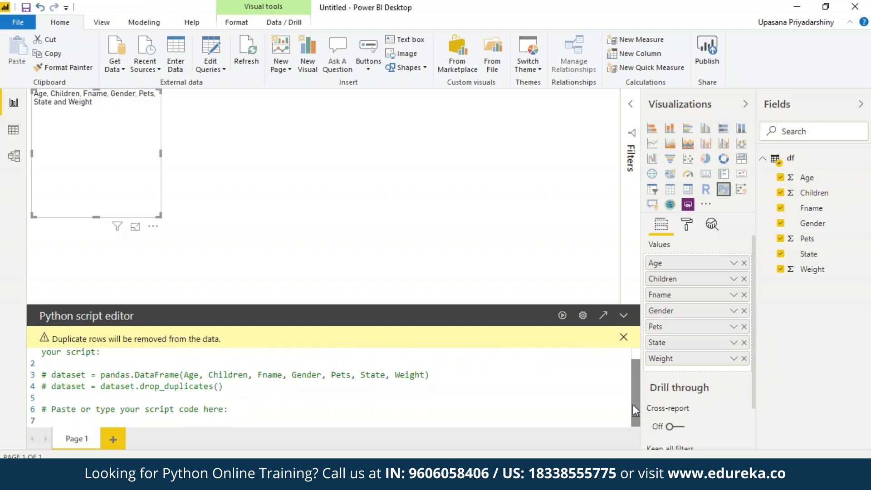
{"action": "type", "text": "import matplotlib.pyplot as plt dataset.plot(kind='scatter', x='Age', y='Weight', color='red') plt.show()"}
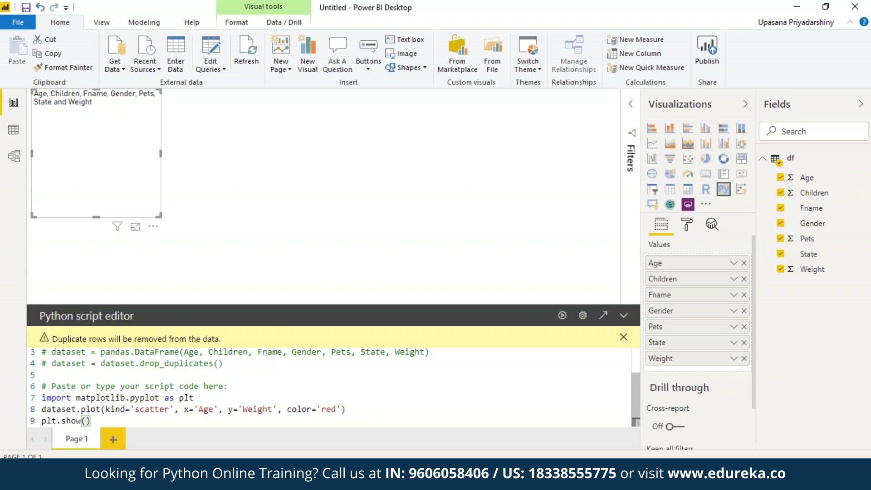
{"action": "left_click", "coordinate": [562, 316]}
- Enlarge the scatter visual to fill the visible canvas and add a second report page
{"action": "left_click_drag", "start_coordinate": [159, 216], "coordinate": [618, 301]}
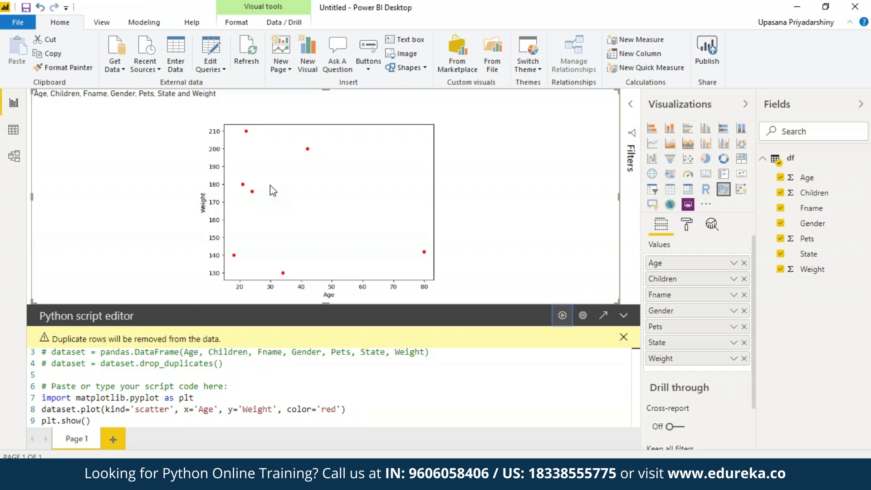
{"action": "key", "text": "ctrl+m"}
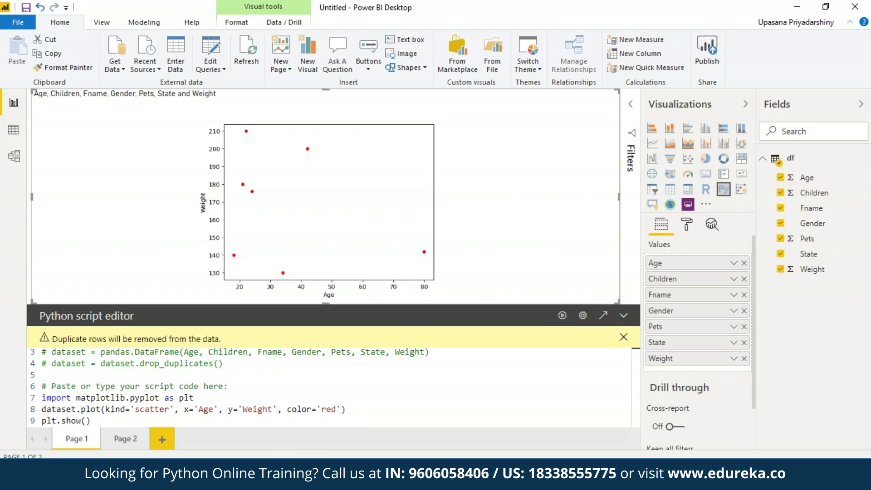
- Add a Python visual on Page 2 with Age, Fname, Pets, Weight, State, Gender and Children as its values
{"action": "left_click", "coordinate": [132, 448]}
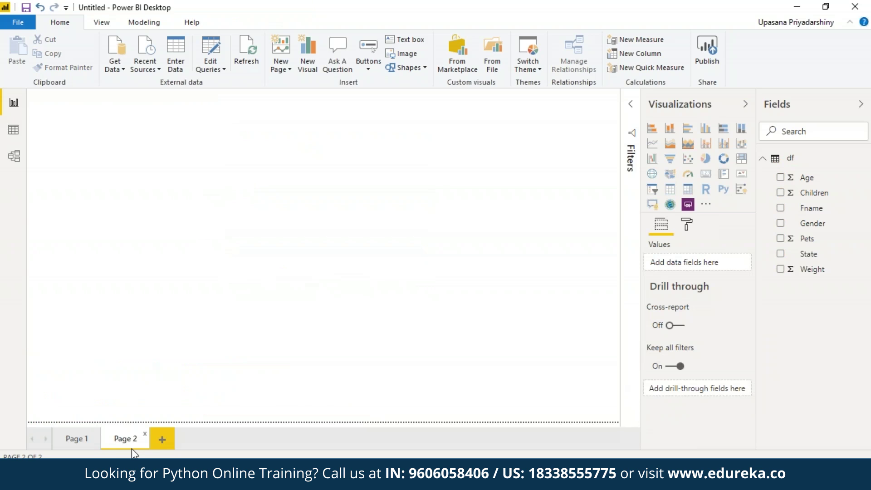
{"action": "left_click", "coordinate": [723, 190]}
{"action": "left_click_drag", "start_coordinate": [814, 193], "coordinate": [719, 267]}
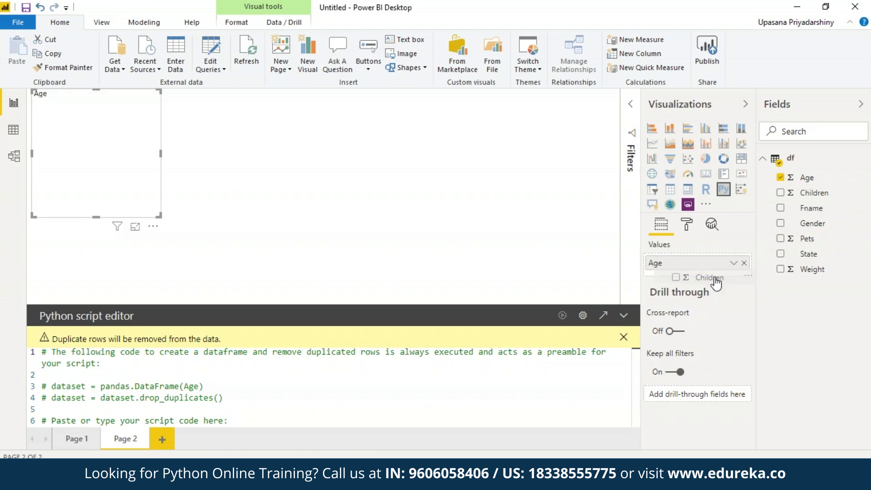
{"action": "left_click_drag", "start_coordinate": [812, 208], "coordinate": [694, 272]}
{"action": "left_click_drag", "start_coordinate": [812, 223], "coordinate": [695, 288]}
{"action": "left_click_drag", "start_coordinate": [808, 239], "coordinate": [694, 287]}
{"action": "left_click_drag", "start_coordinate": [809, 254], "coordinate": [704, 312]}
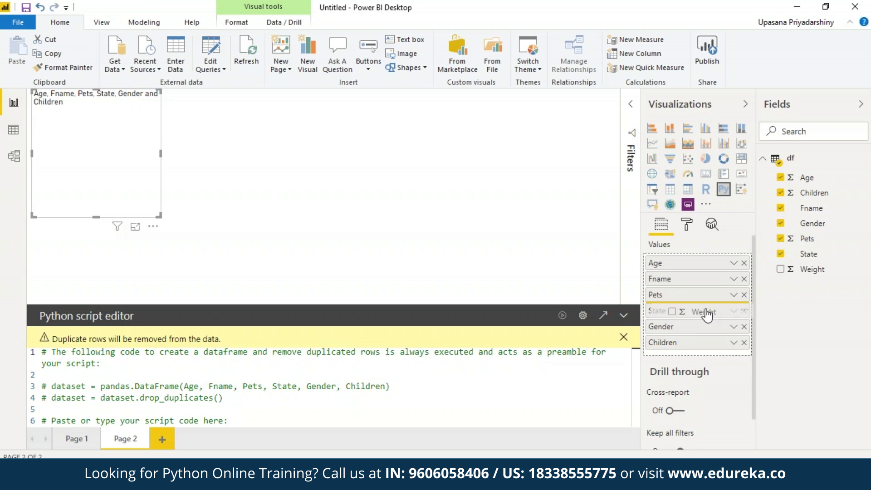
{"action": "left_click_drag", "start_coordinate": [812, 269], "coordinate": [694, 303]}
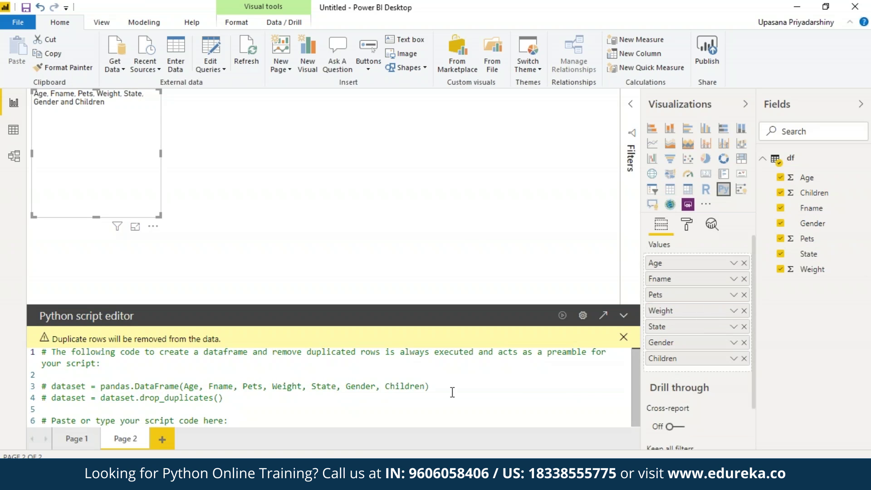
- Write and run a matplotlib script drawing line plots of Children and Pets (color='red') against x='Fname' on shared axes from plt.gca()
{"action": "left_click", "coordinate": [623, 336]}
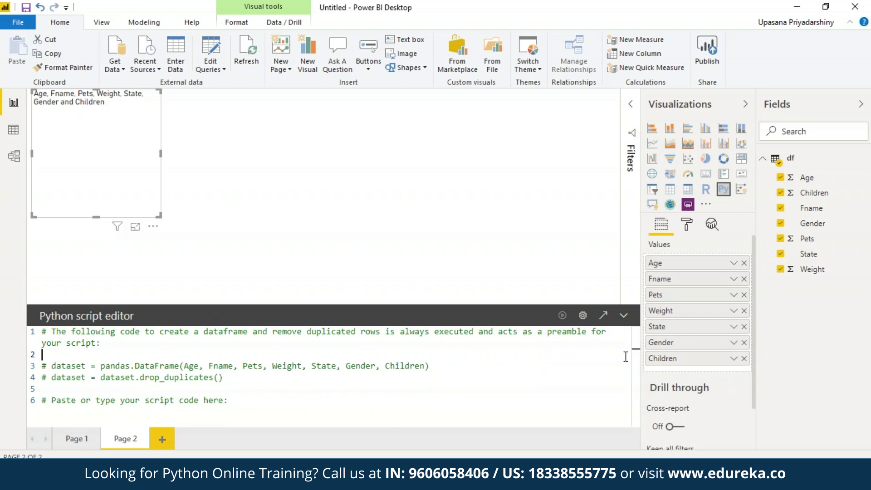
{"action": "left_click", "coordinate": [333, 400]}
{"action": "key", "text": "Return"}
{"action": "type", "text": "import matplotlib.pyplot as plt ax = plt.gca() dataset.plot(kind='line',x='Fname',y='Children',ax=ax) dataset.plot(kind='line',x='Fname',y='Pets', color='red', ax=ax) plt.show()"}
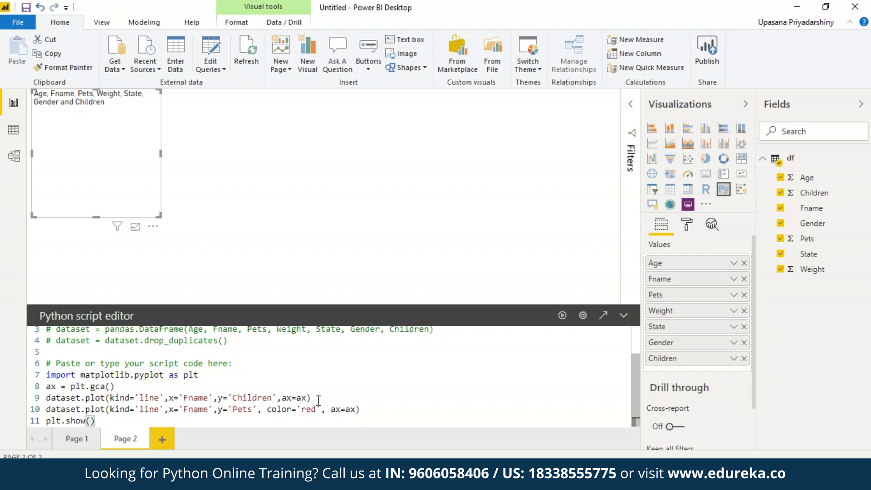
{"action": "key", "text": "Tab"}
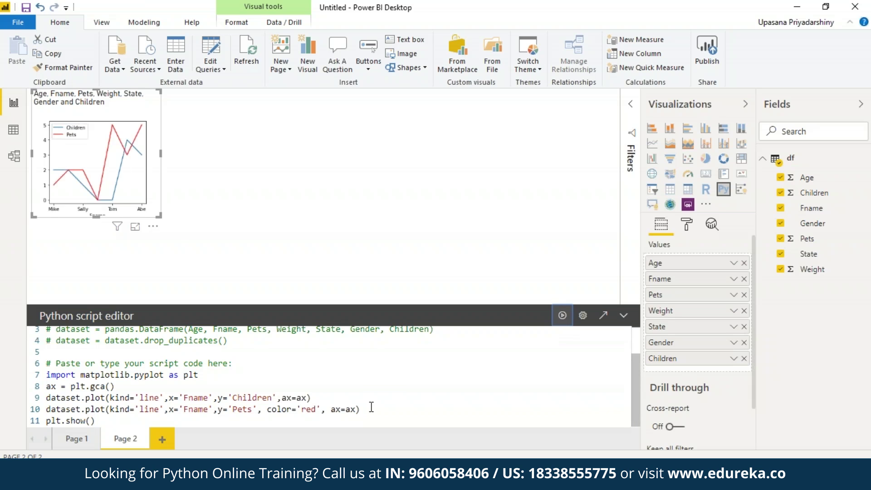
- Enlarge the line plot visual to fill the visible canvas and add a third report page
{"action": "left_click_drag", "start_coordinate": [161, 218], "coordinate": [485, 369]}
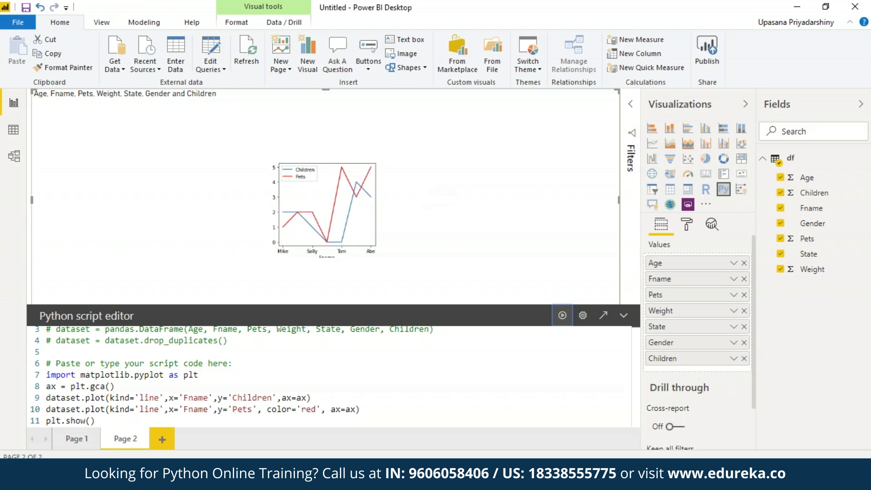
{"action": "left_click", "coordinate": [162, 440]}
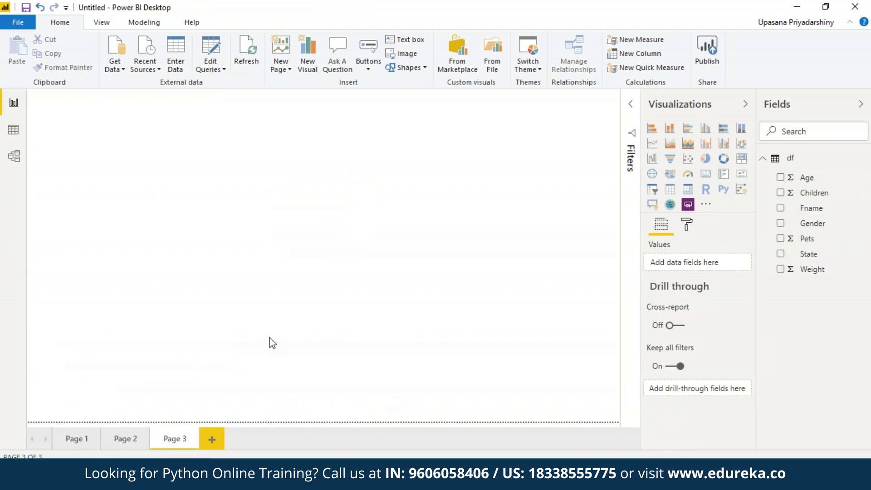